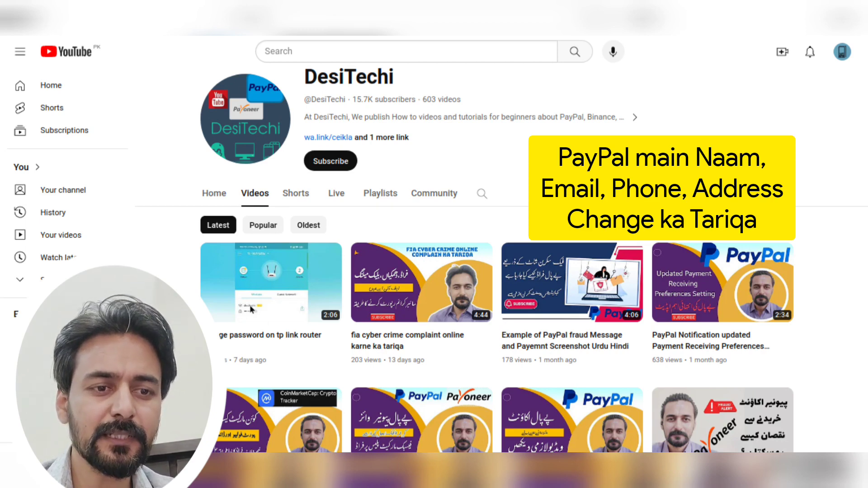
- Switch to the PayPal dashboard and open the Data and Privacy section of the profile settings
{"action": "left_click", "coordinate": [174, 33]}
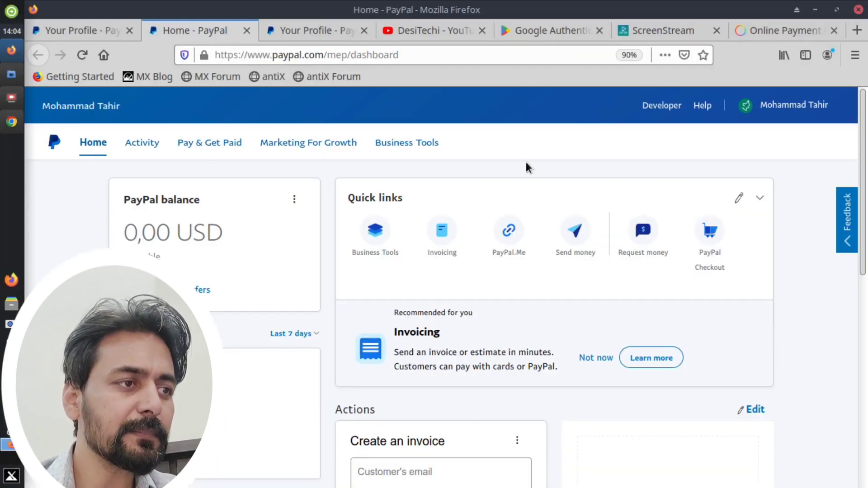
{"action": "left_click", "coordinate": [768, 109]}
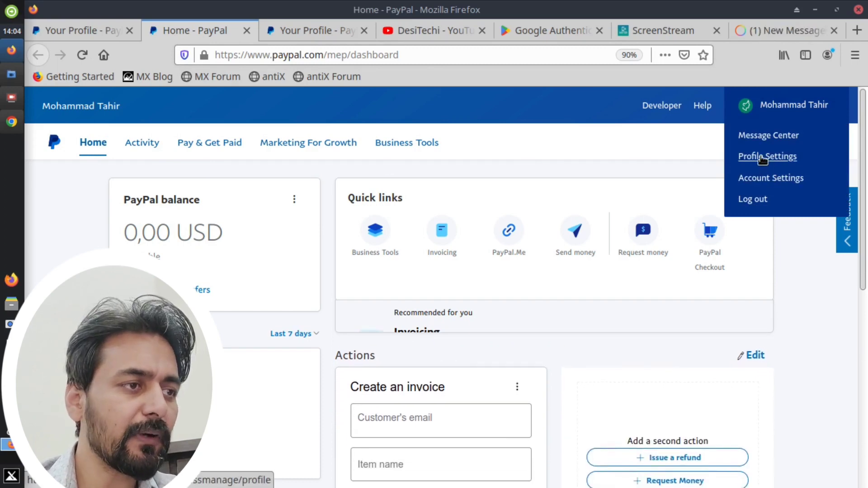
{"action": "left_click", "coordinate": [763, 157]}
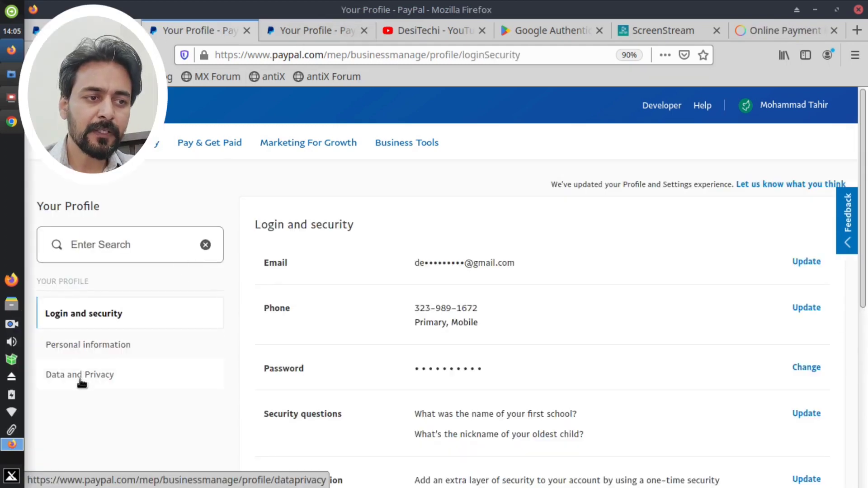
{"action": "left_click", "coordinate": [80, 382]}
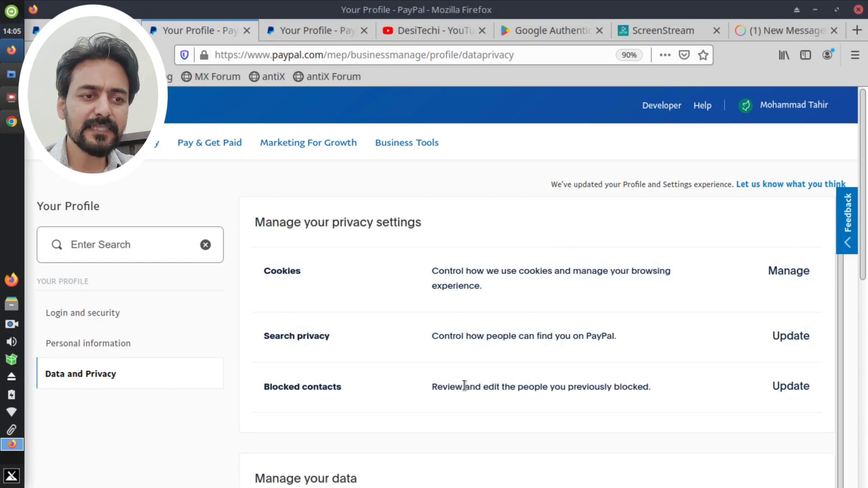
- Find Correct your data under Manage your data and open its update page
{"action": "scroll", "coordinate": [461, 394], "scroll_direction": "down", "scroll_amount": 1}
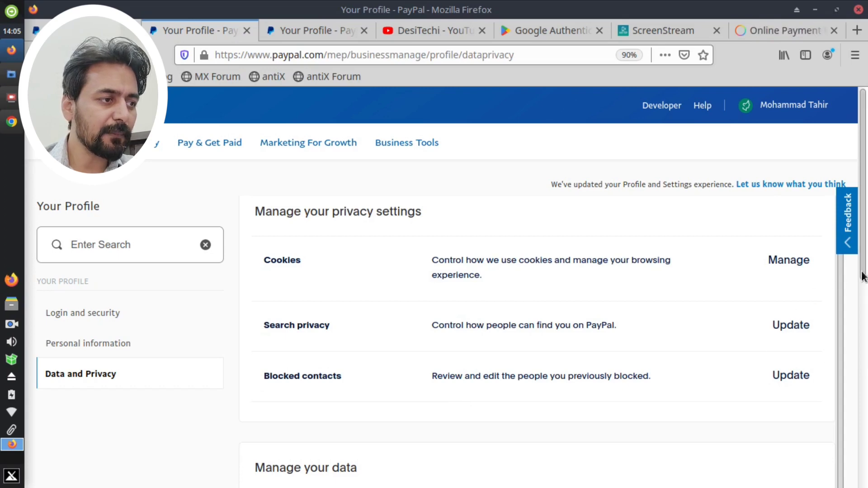
{"action": "left_click_drag", "start_coordinate": [862, 276], "coordinate": [862, 403]}
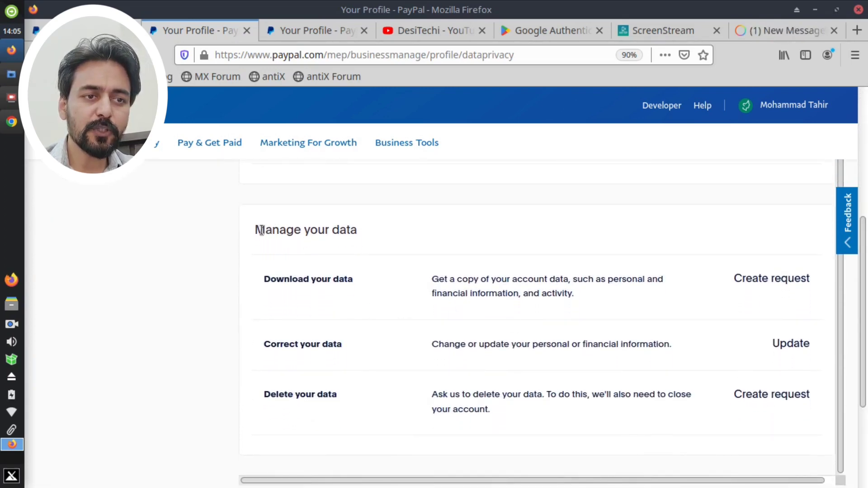
{"action": "left_click_drag", "start_coordinate": [254, 230], "coordinate": [362, 233]}
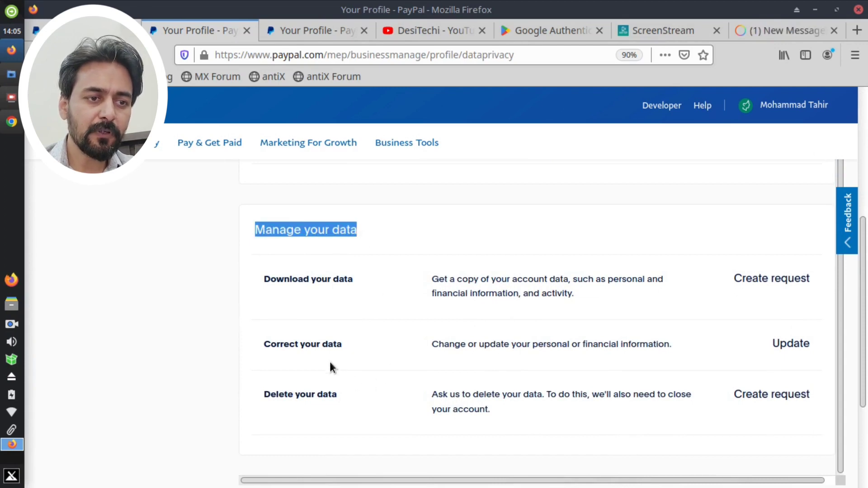
{"action": "left_click", "coordinate": [323, 348]}
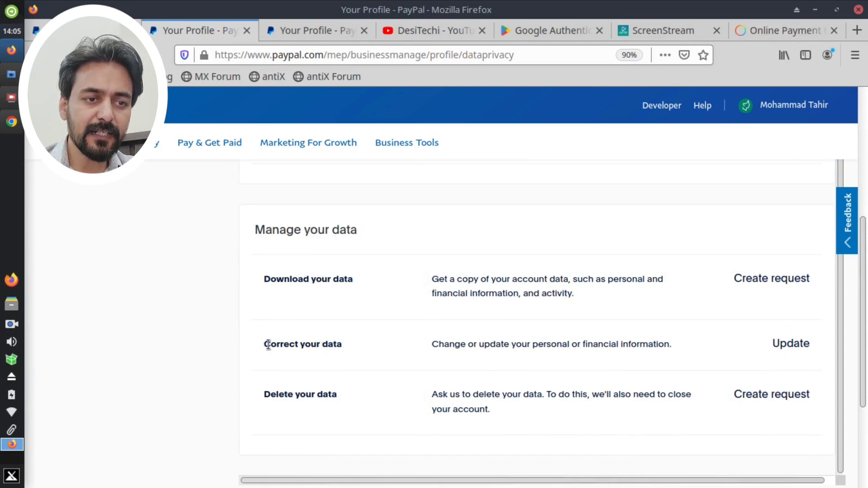
{"action": "left_click_drag", "start_coordinate": [263, 344], "coordinate": [344, 343]}
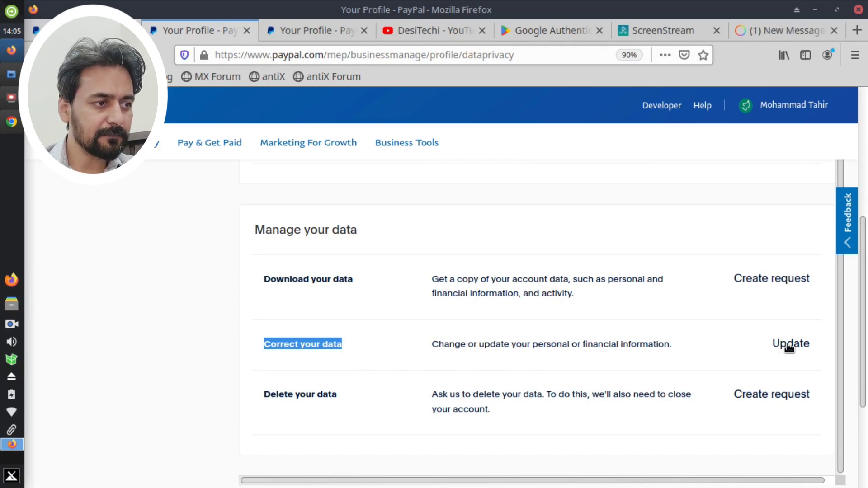
{"action": "left_click", "coordinate": [789, 346]}
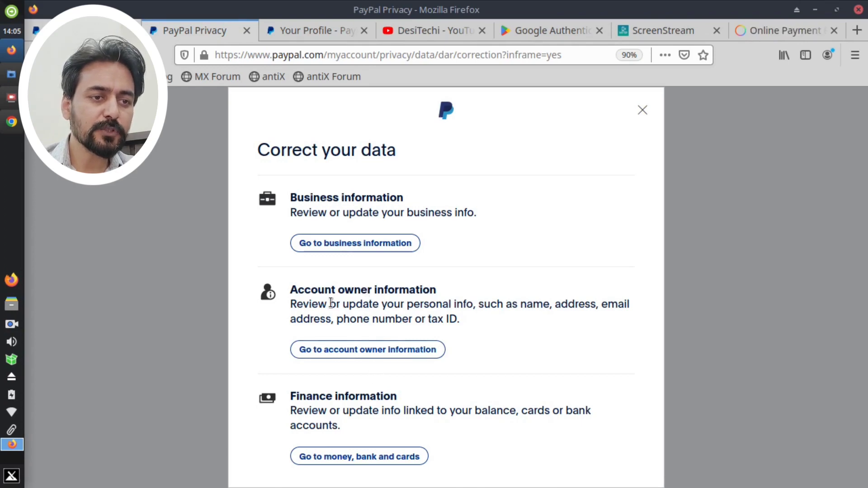
- Review the Account owner information entry and go to the account owner information
{"action": "left_click_drag", "start_coordinate": [294, 291], "coordinate": [441, 293]}
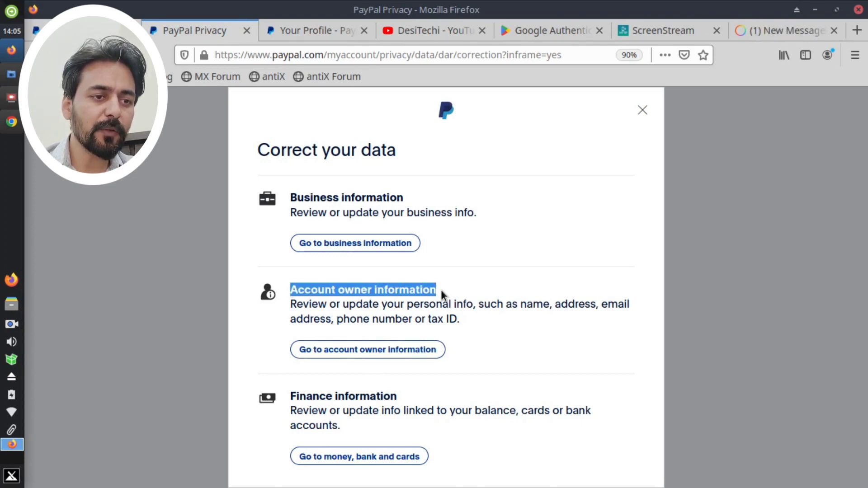
{"action": "left_click_drag", "start_coordinate": [465, 323], "coordinate": [302, 305]}
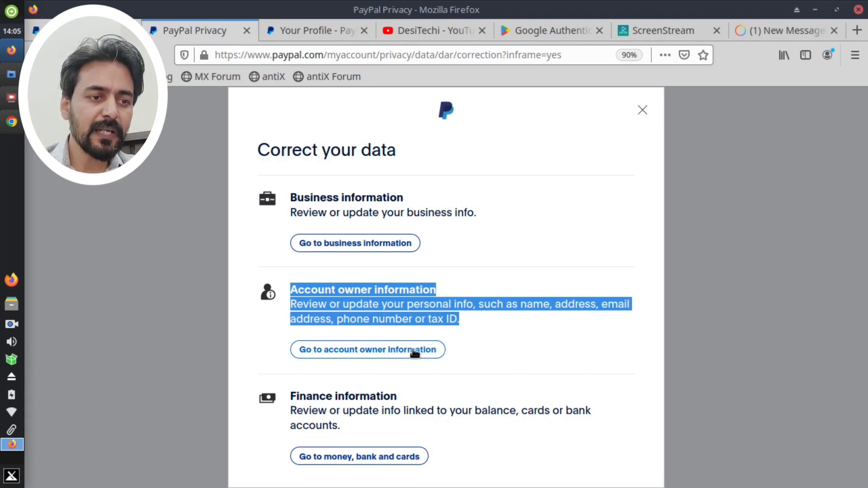
{"action": "left_click", "coordinate": [374, 355]}
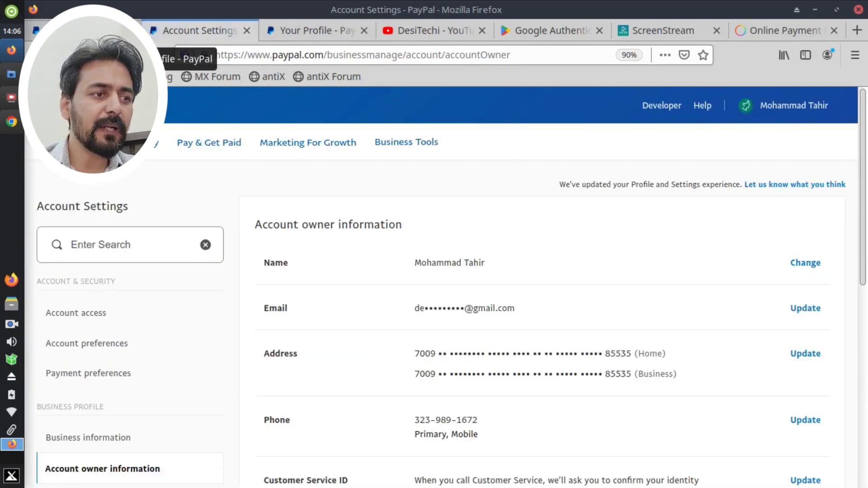
- In the first Your Profile browser tab, go to the account settings and show the account owner information
{"action": "left_click", "coordinate": [113, 30]}
{"action": "mouse_move", "coordinate": [788, 110]}
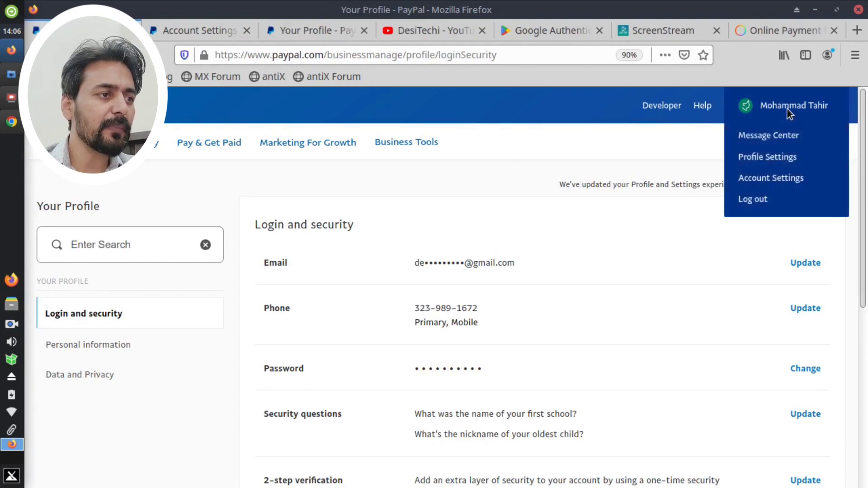
{"action": "left_click", "coordinate": [770, 180]}
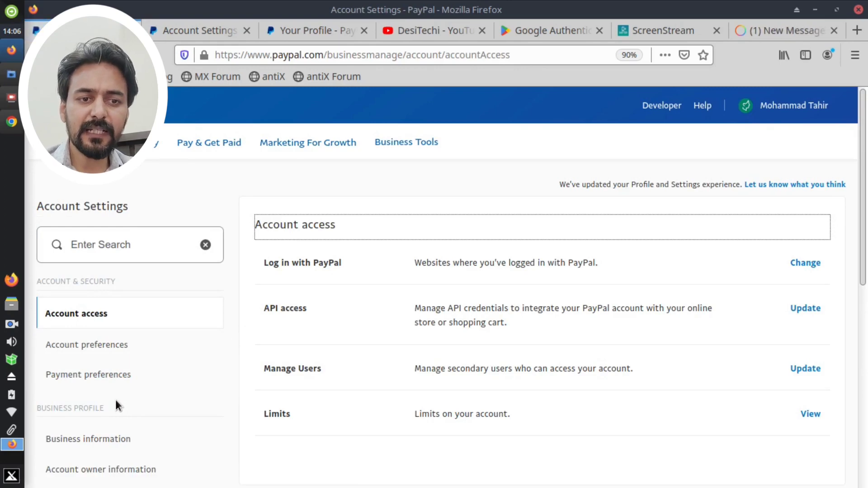
{"action": "scroll", "coordinate": [109, 406], "scroll_direction": "down", "scroll_amount": 1}
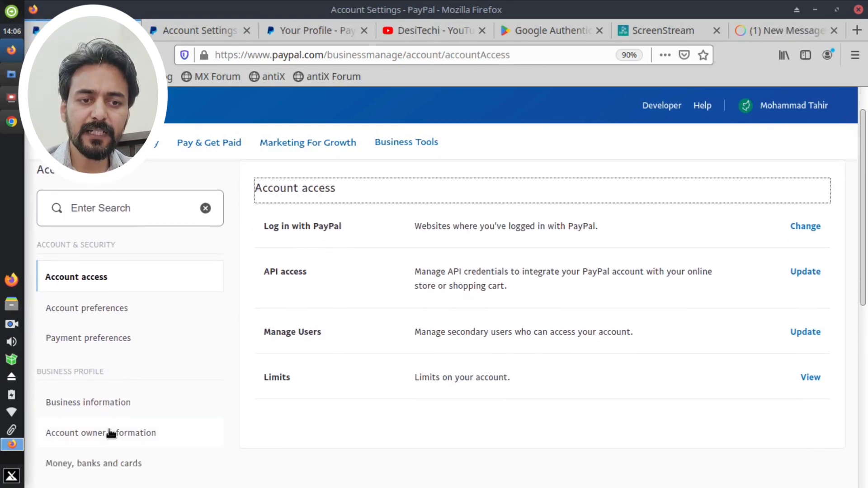
{"action": "left_click", "coordinate": [111, 437]}
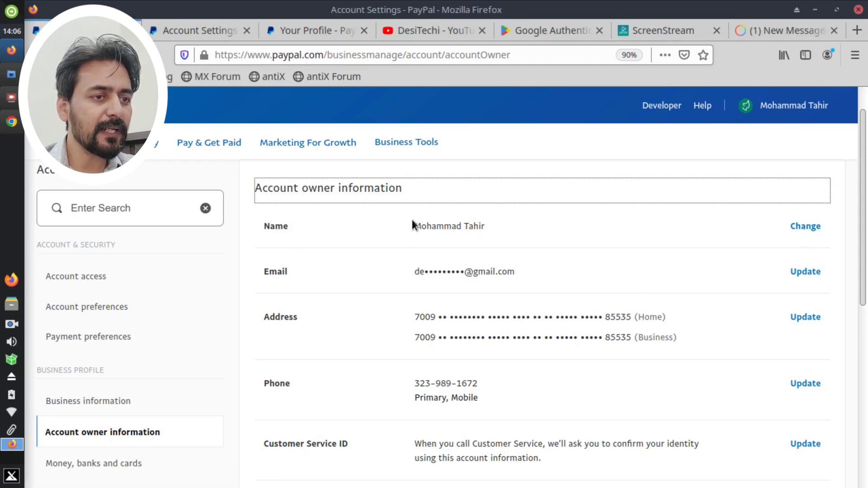
- Open the account owner's name for changing and enlarge the page to 120%
{"action": "left_click_drag", "start_coordinate": [414, 226], "coordinate": [543, 228]}
{"action": "left_click", "coordinate": [544, 226]}
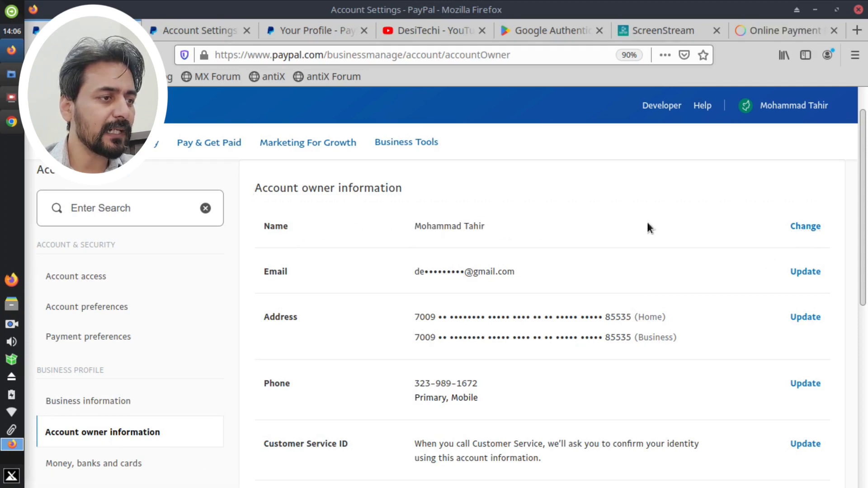
{"action": "left_click", "coordinate": [802, 226]}
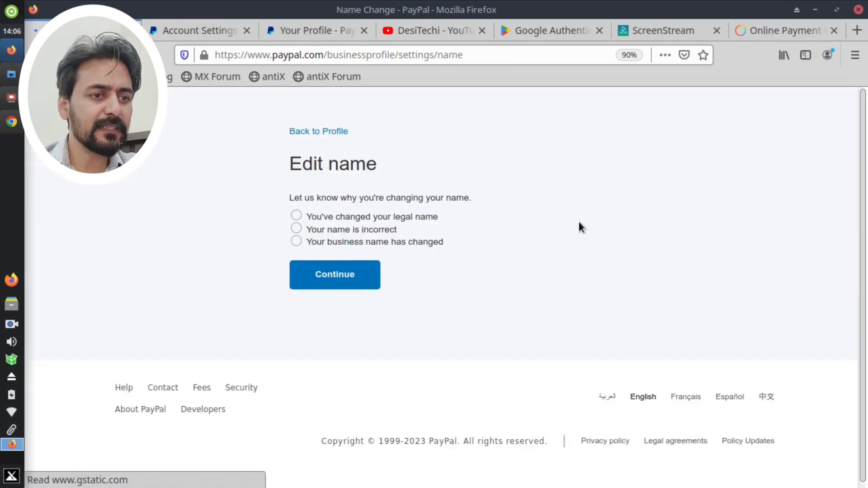
{"action": "key", "text": "ctrl+plus"}
{"action": "key", "text": "ctrl+plus"}
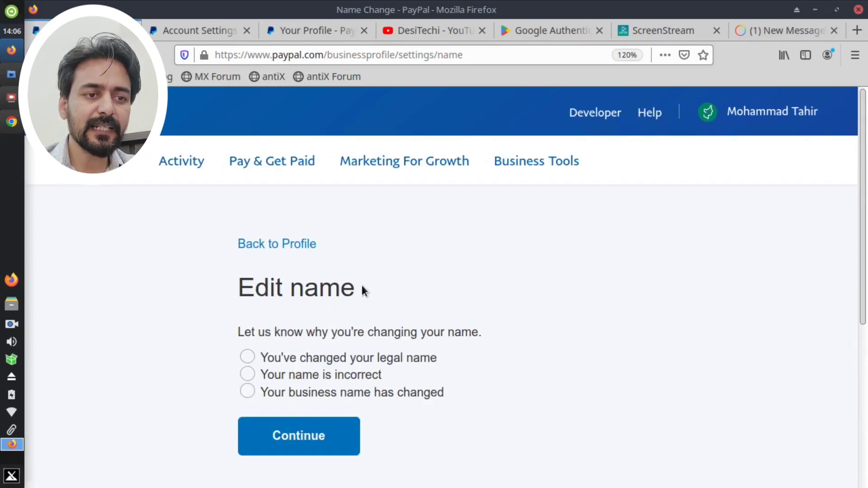
- Give "Your name is incorrect" as the reason for the name change and continue to the name form
{"action": "left_click_drag", "start_coordinate": [361, 289], "coordinate": [227, 289]}
{"action": "left_click", "coordinate": [145, 328]}
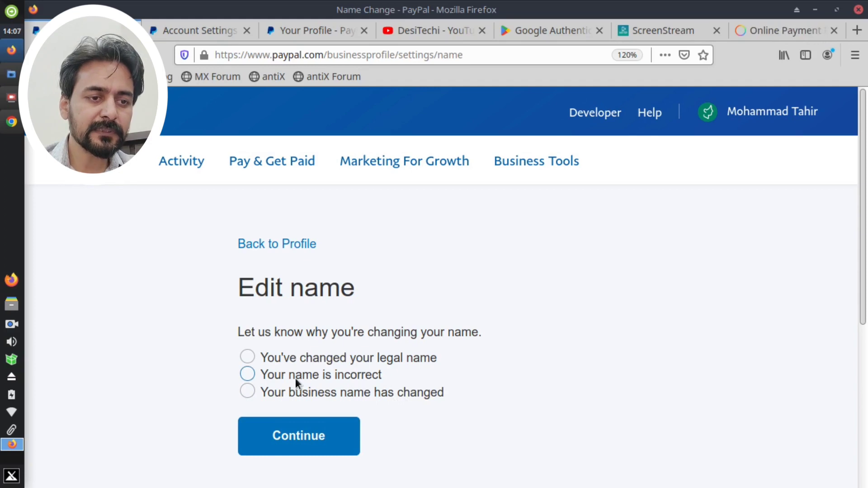
{"action": "left_click", "coordinate": [248, 378]}
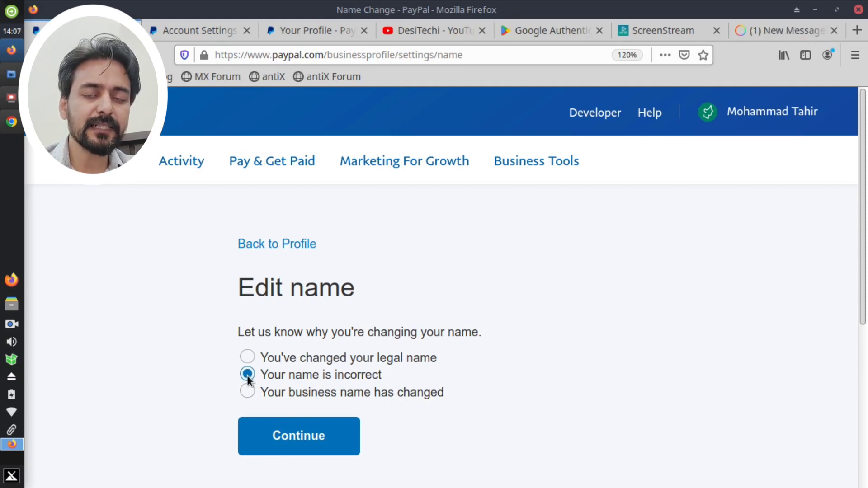
{"action": "left_click", "coordinate": [318, 436]}
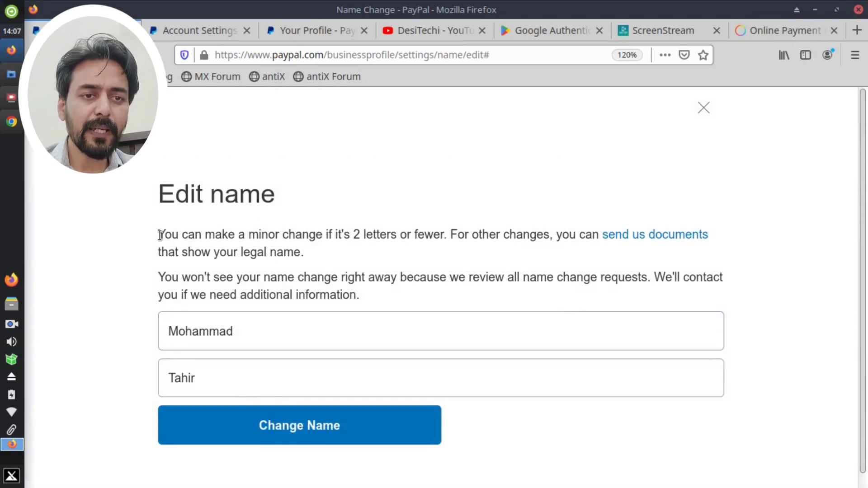
- Read the rules for minor name changes and sending documents, and close the form without changing the name
{"action": "left_click_drag", "start_coordinate": [156, 231], "coordinate": [306, 254]}
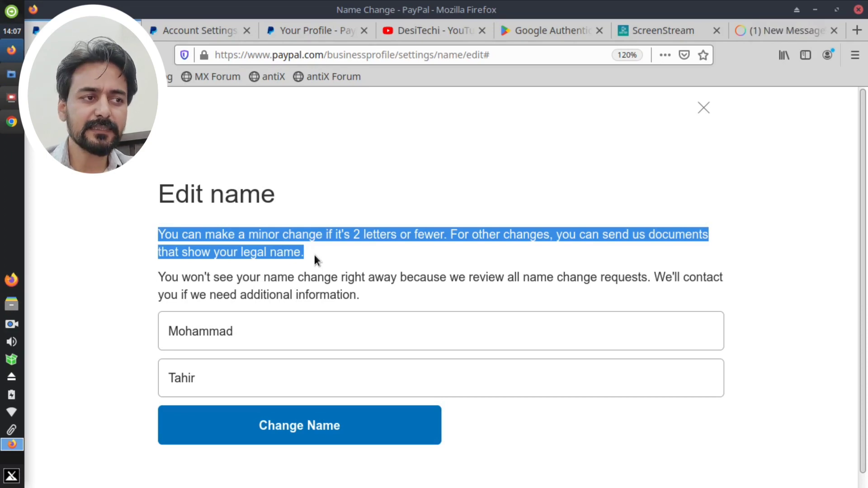
{"action": "left_click", "coordinate": [464, 251]}
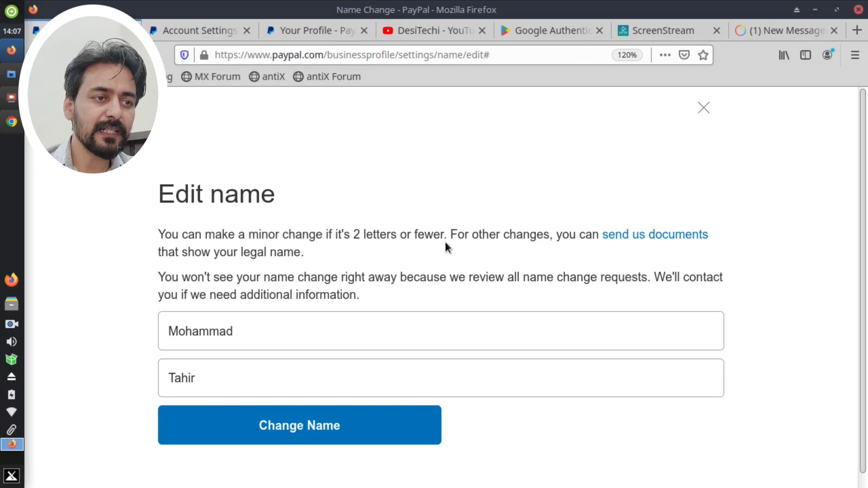
{"action": "left_click_drag", "start_coordinate": [450, 234], "coordinate": [556, 235]}
{"action": "left_click", "coordinate": [614, 250]}
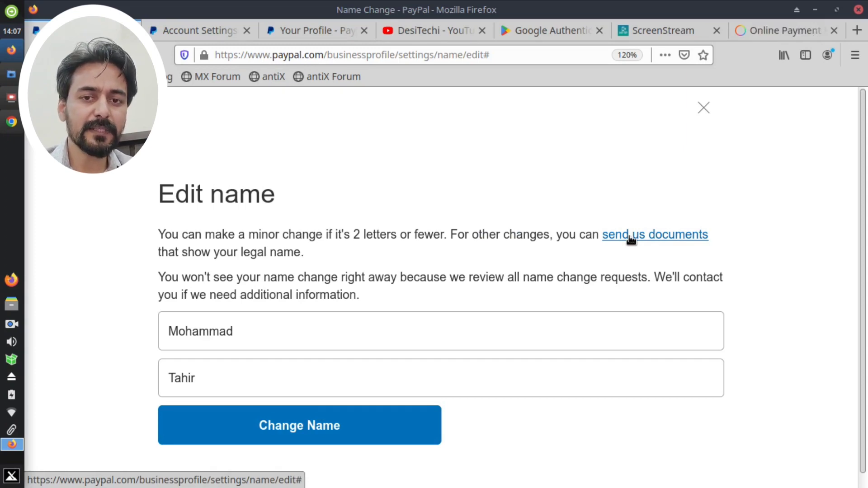
{"action": "left_click", "coordinate": [700, 107]}
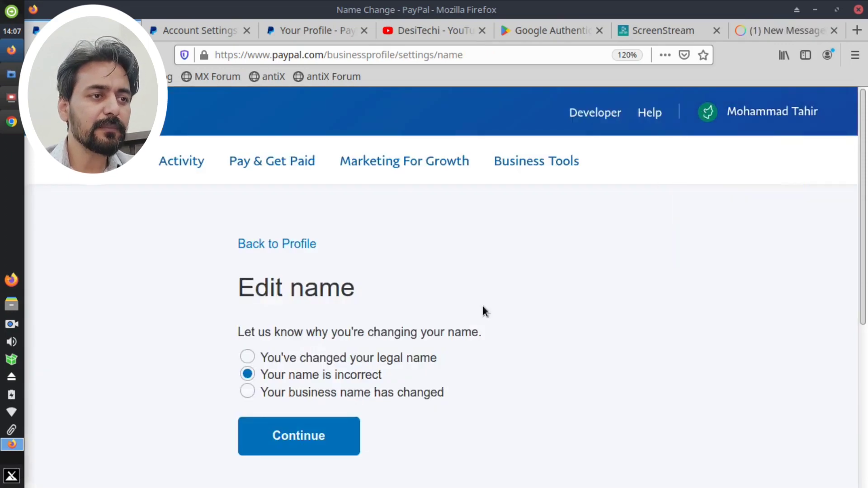
- Return to the account owner information in the other browser tab and open the email address settings
{"action": "left_click", "coordinate": [207, 32]}
{"action": "scroll", "coordinate": [440, 287], "scroll_direction": "down", "scroll_amount": 3}
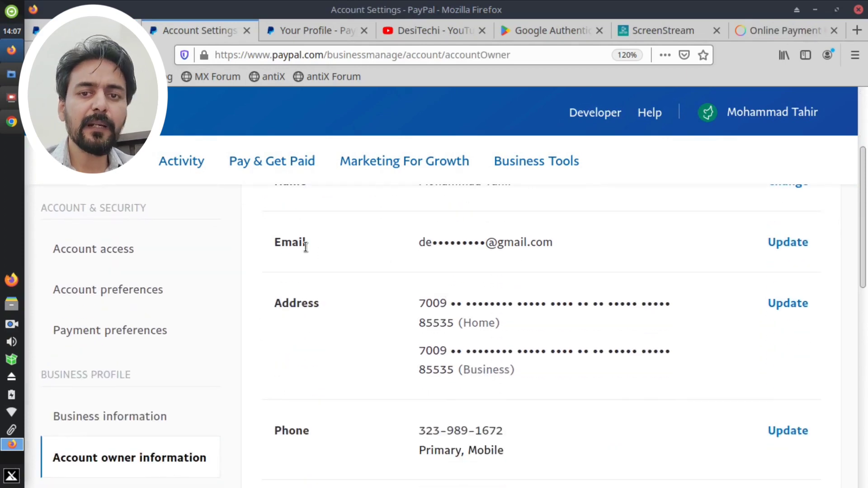
{"action": "left_click_drag", "start_coordinate": [273, 243], "coordinate": [309, 244]}
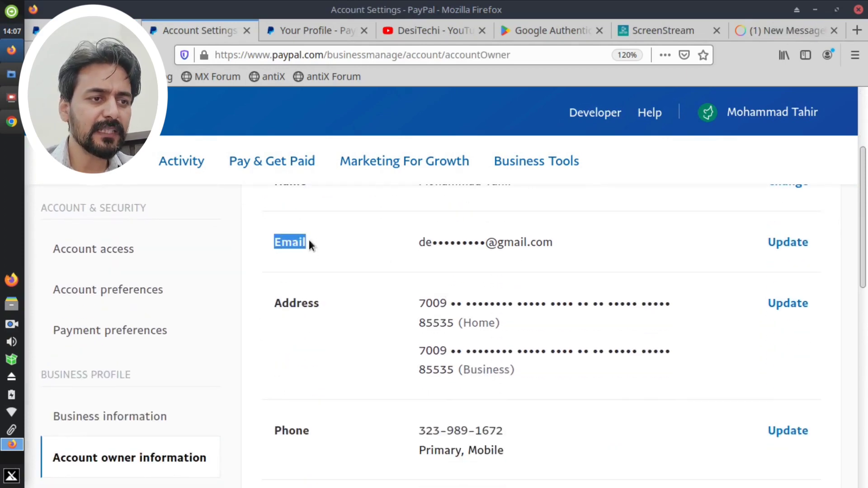
{"action": "left_click", "coordinate": [785, 248]}
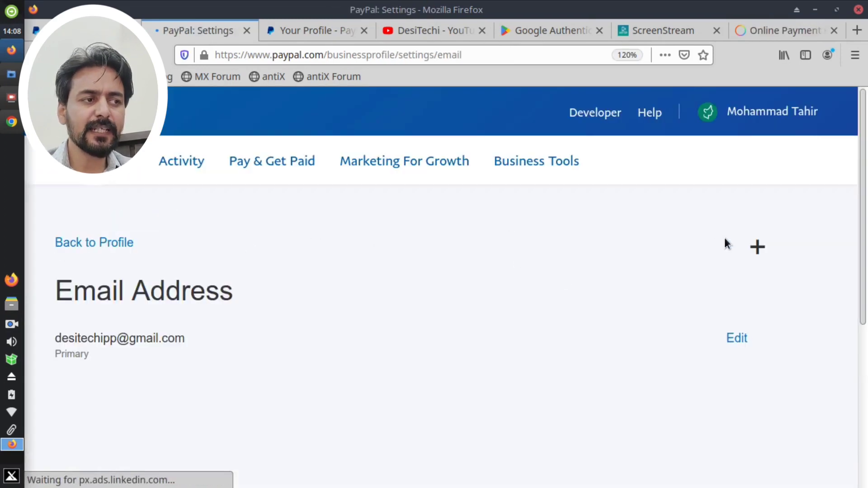
- Examine the form for adding an email address and close it without adding one
{"action": "left_click", "coordinate": [758, 248]}
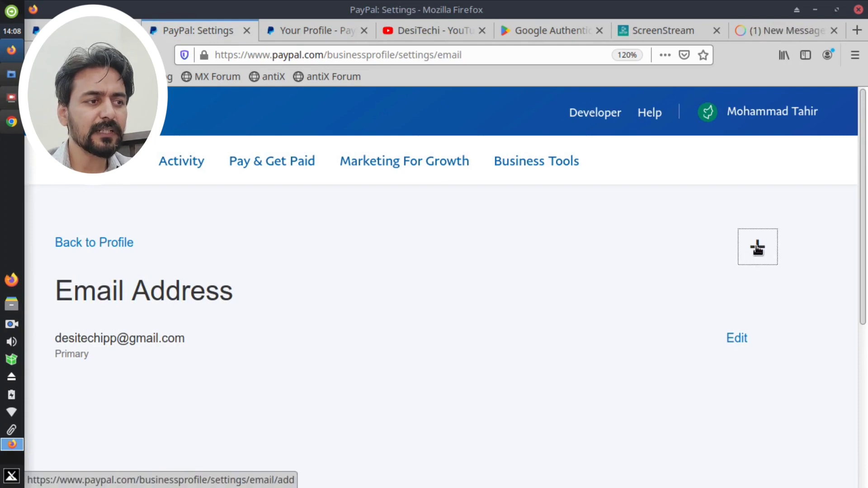
{"action": "left_click", "coordinate": [678, 255]}
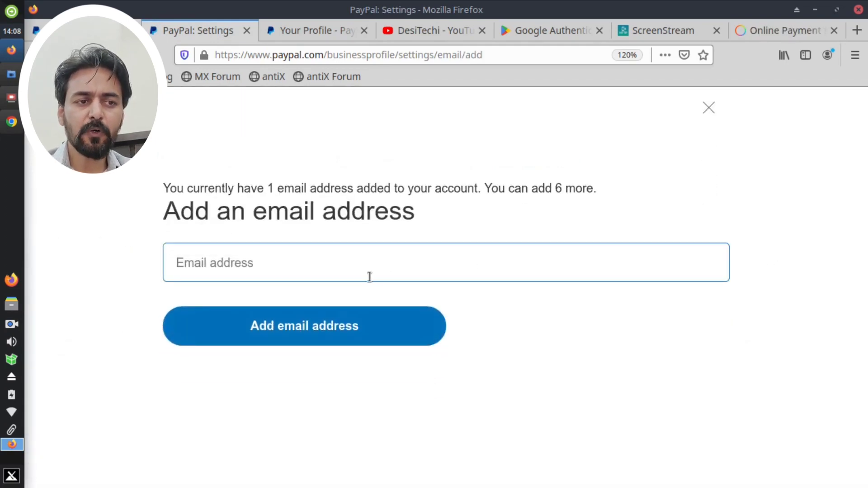
{"action": "left_click", "coordinate": [335, 326]}
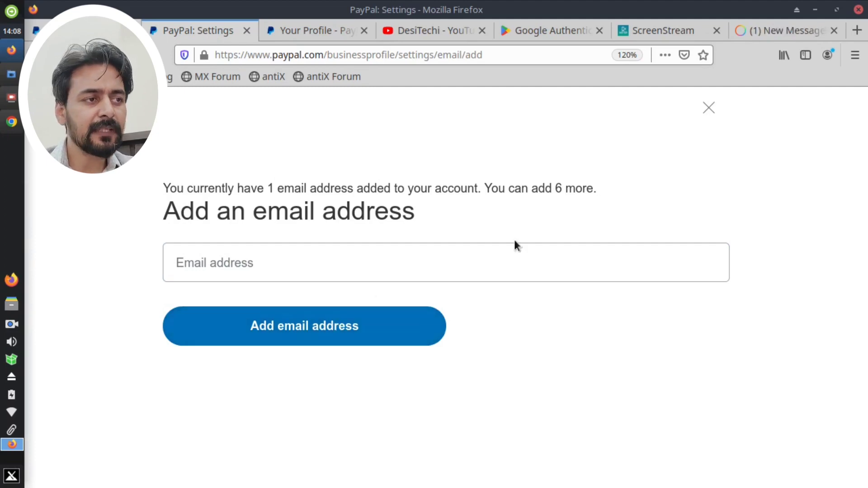
{"action": "left_click", "coordinate": [710, 108]}
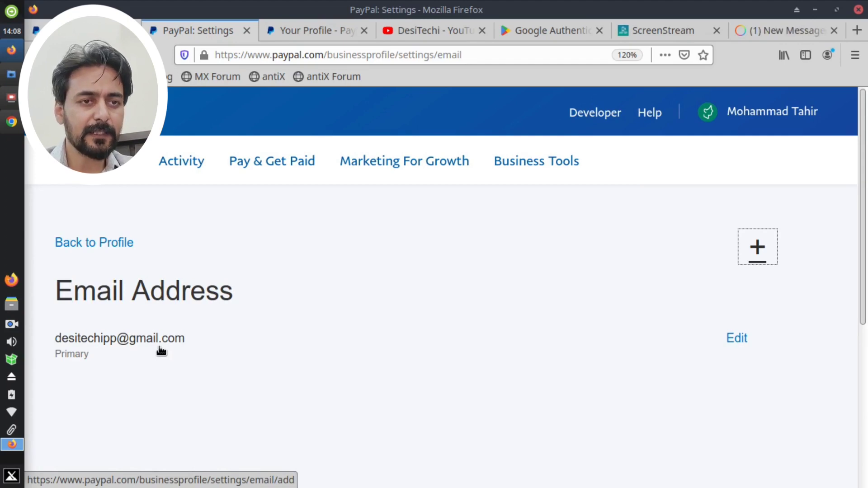
- Try to open the phone number update page from Login and security in the other Your Profile tab
{"action": "left_click", "coordinate": [306, 38]}
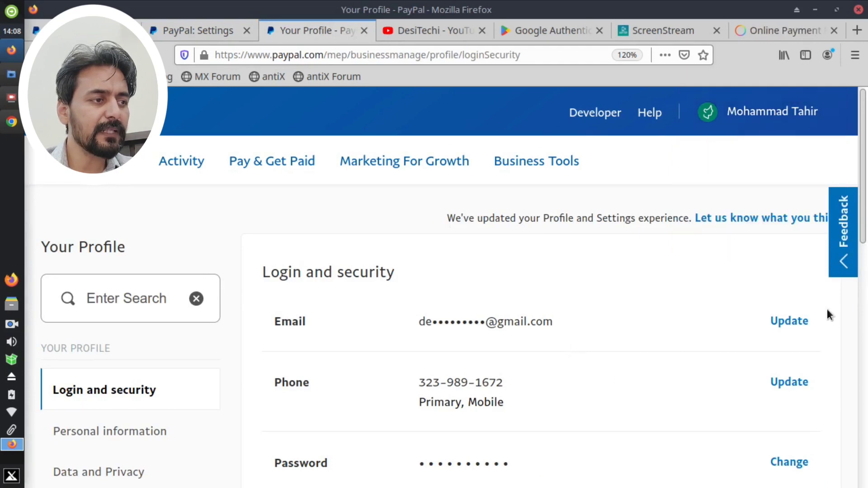
{"action": "left_click_drag", "start_coordinate": [862, 238], "coordinate": [864, 311]}
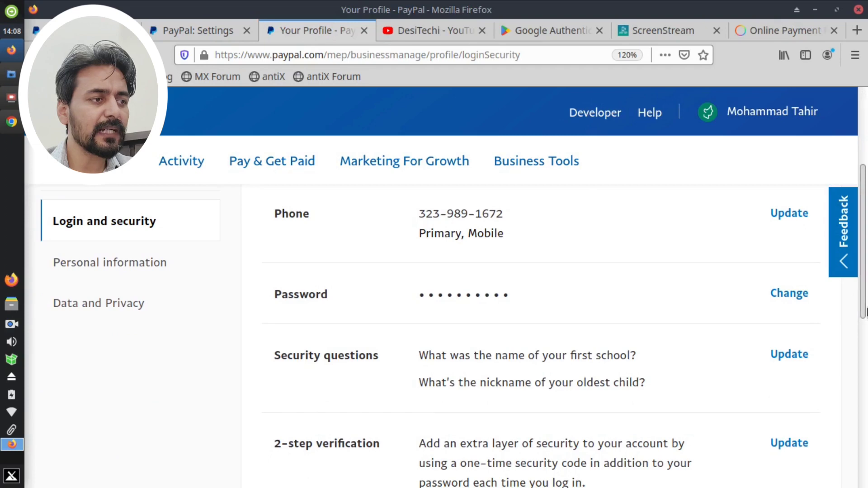
{"action": "left_click", "coordinate": [790, 213]}
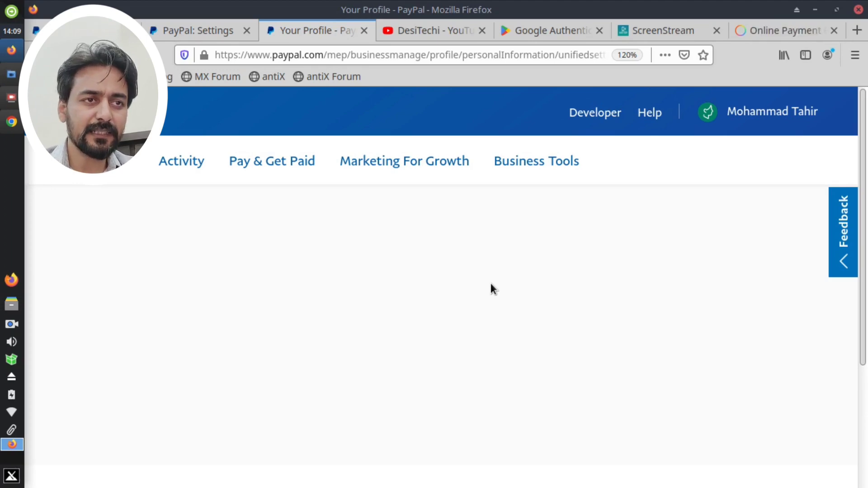
- Go to the account settings from the account owner's profile menu
{"action": "left_click", "coordinate": [769, 113]}
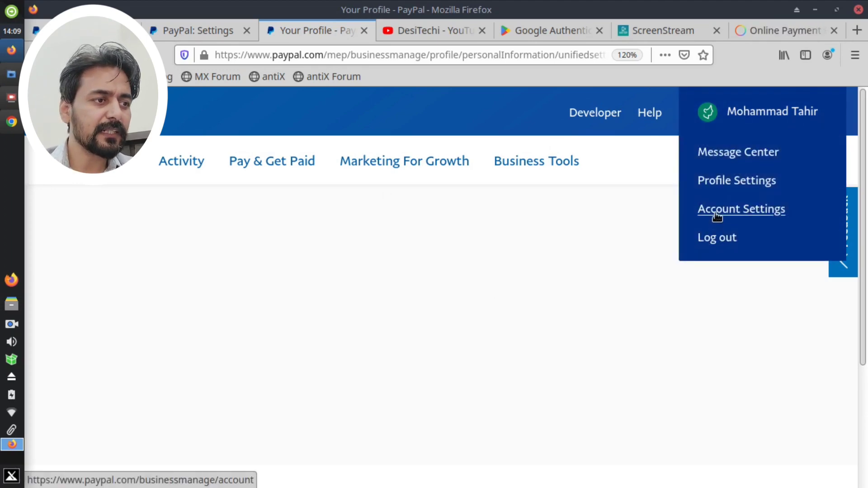
{"action": "left_click", "coordinate": [699, 221]}
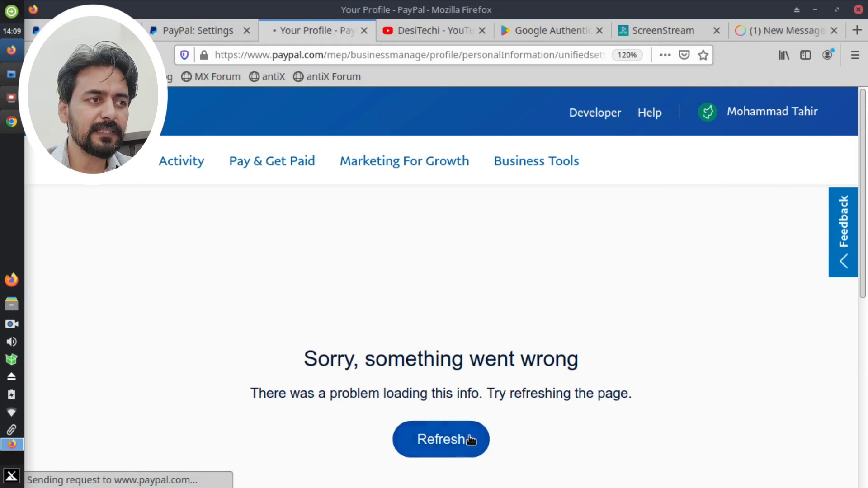